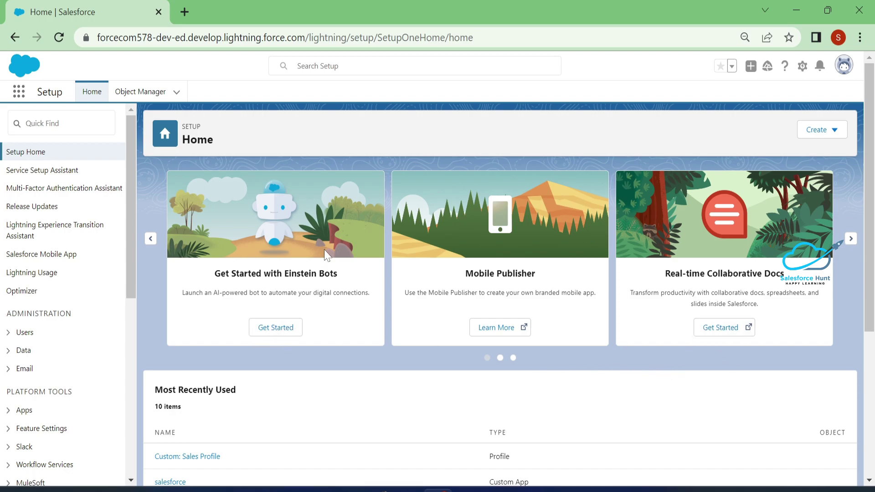
- Search Quick Find for 'u' and open the Users list under Administration
click(59, 123)
text(user)
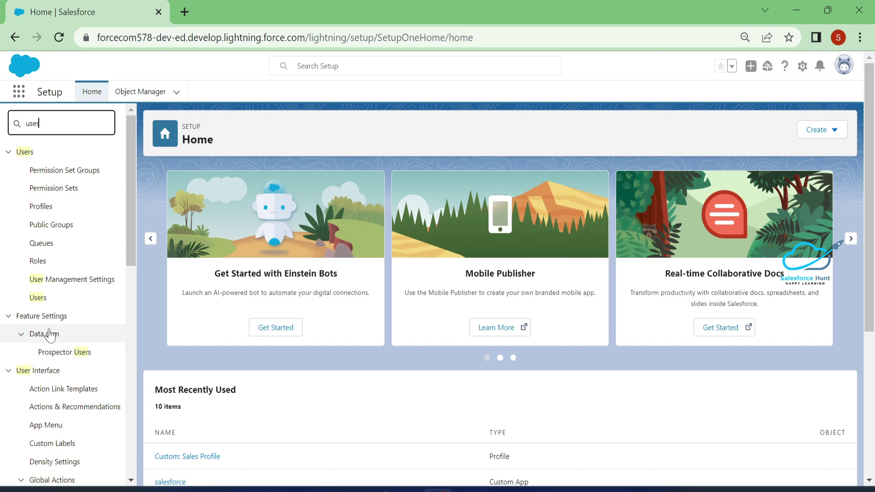
click(39, 298)
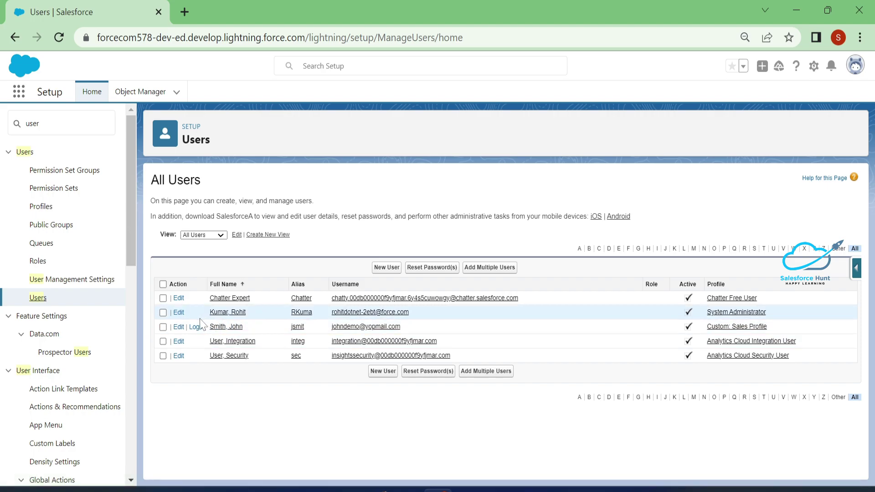
- Log in as the sales user, switch to Lightning, confirm Setup is offered, then log out
click(196, 329)
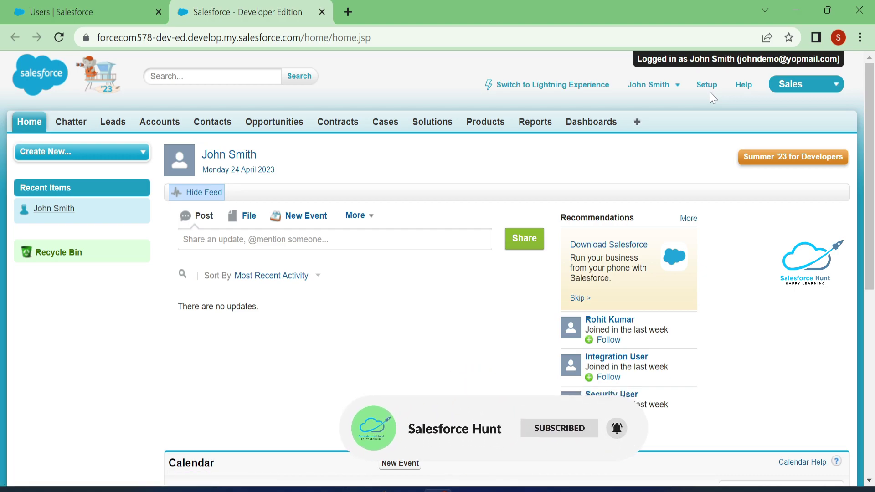
click(571, 86)
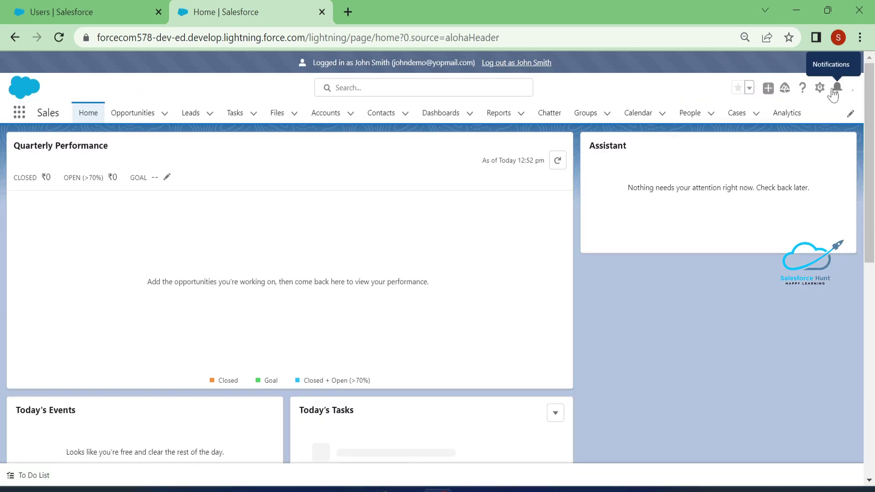
click(819, 88)
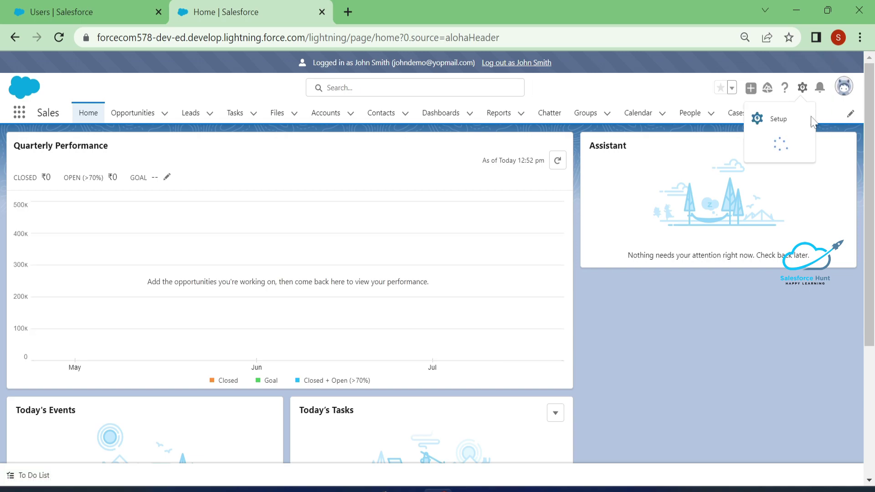
click(843, 120)
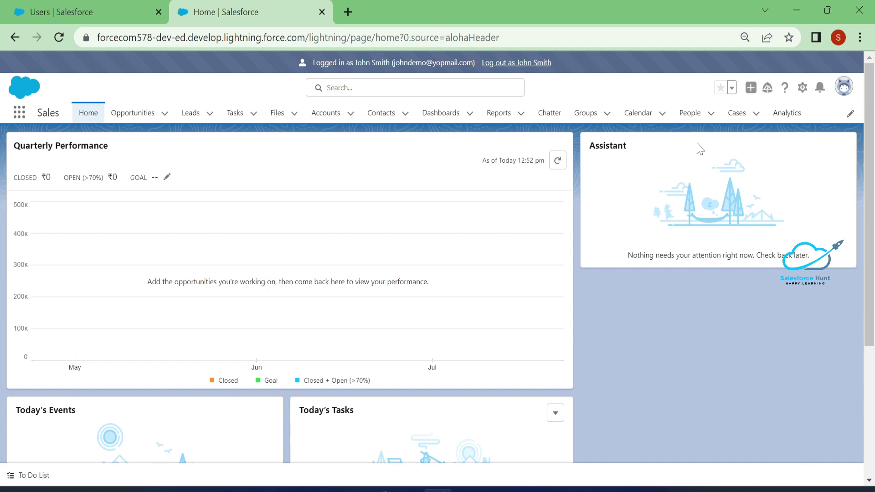
click(515, 64)
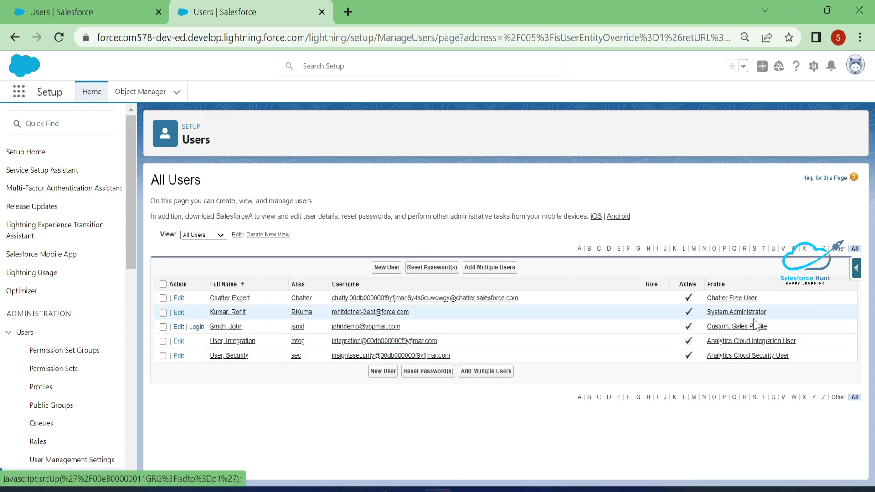
- Open the Custom: Sales Profile in a new tab and begin editing it
click(735, 330)
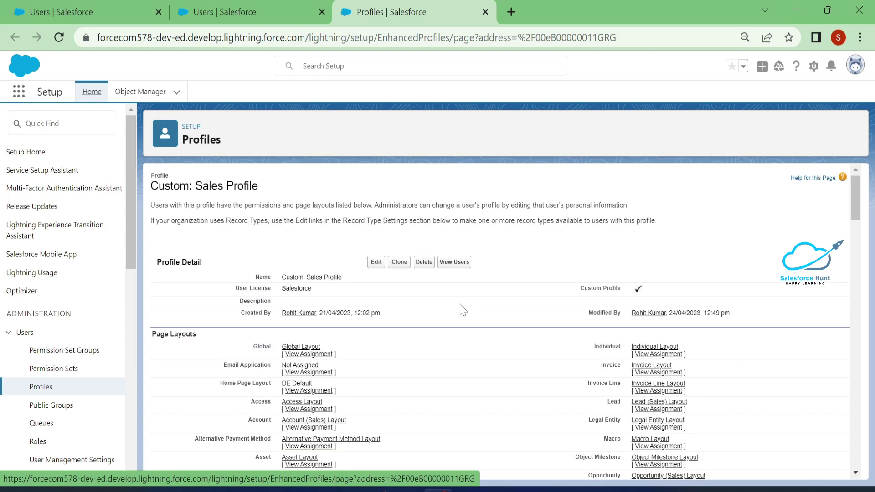
click(377, 265)
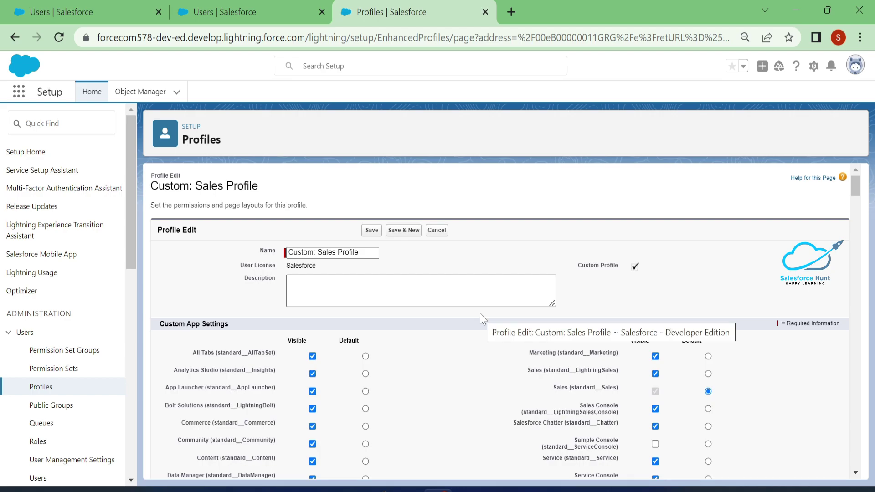
- Uncheck View Setup and Configuration under Administrative Permissions and save the profile
key(ctrl+f)
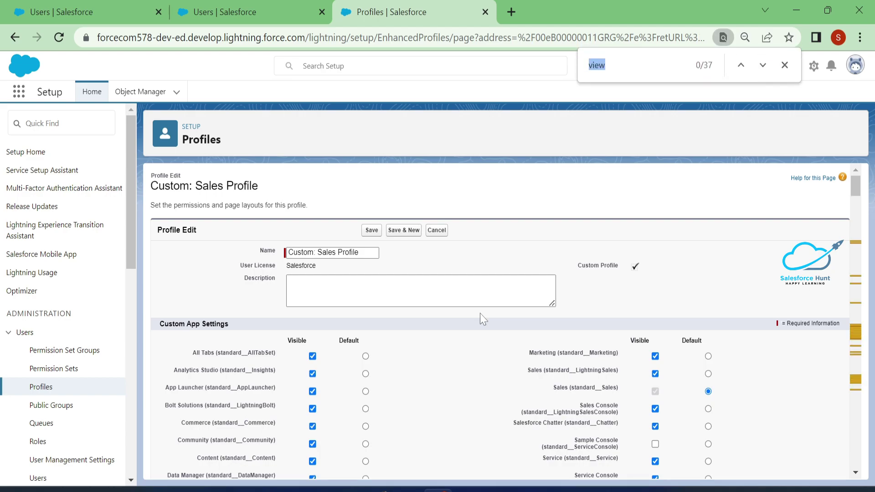
key(Return)
key(Return)
key(Return)
key(Return)
key(Return)
key(Return)
key(Return)
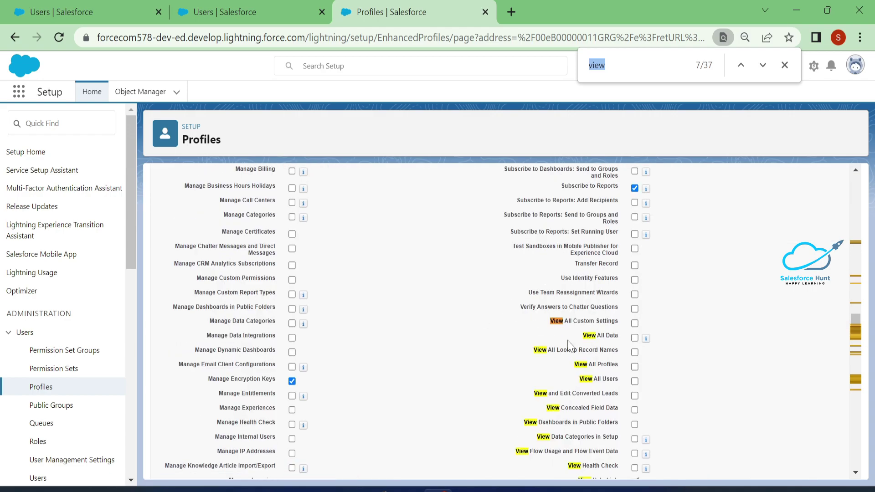
scroll(635, 370, down, 5)
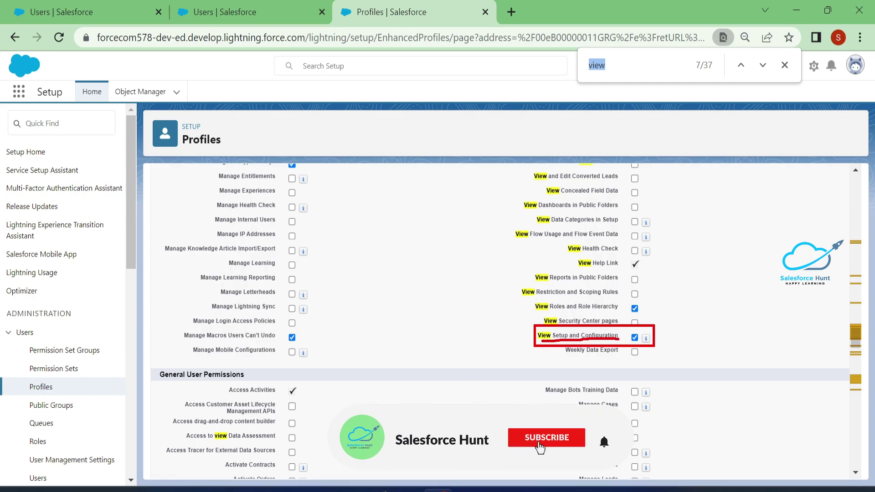
click(636, 346)
scroll(636, 349, down, 15)
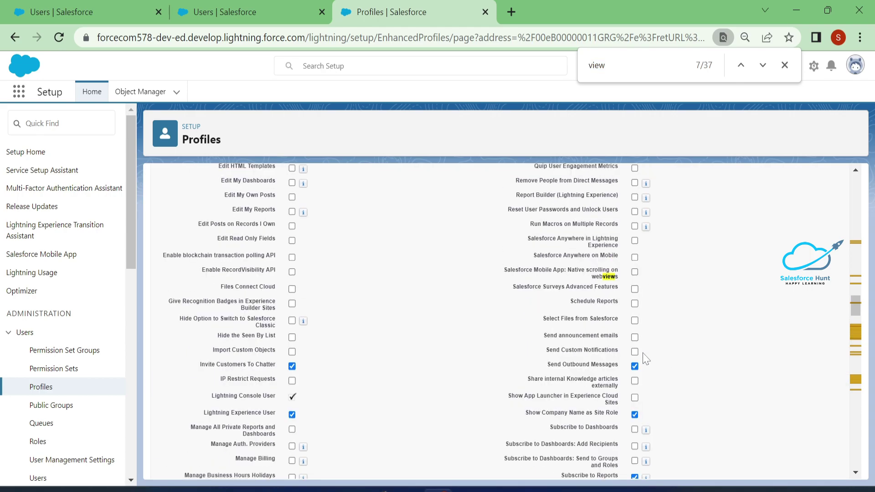
scroll(637, 355, up, 15)
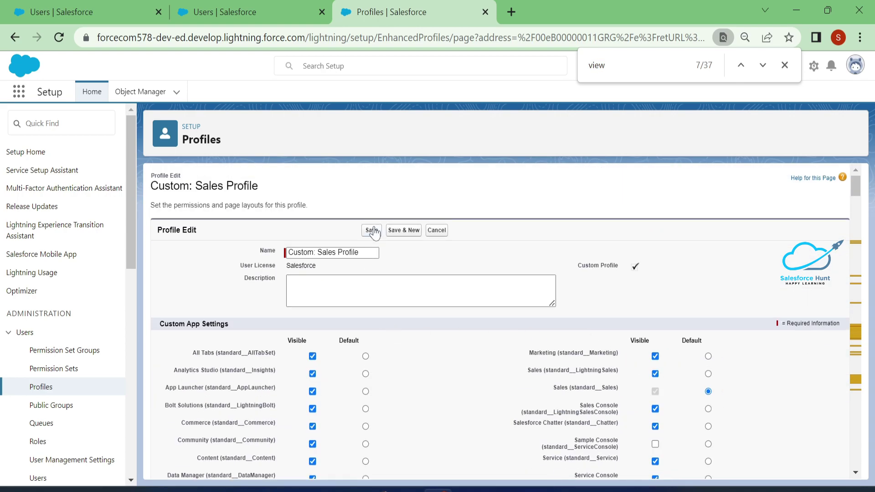
click(375, 230)
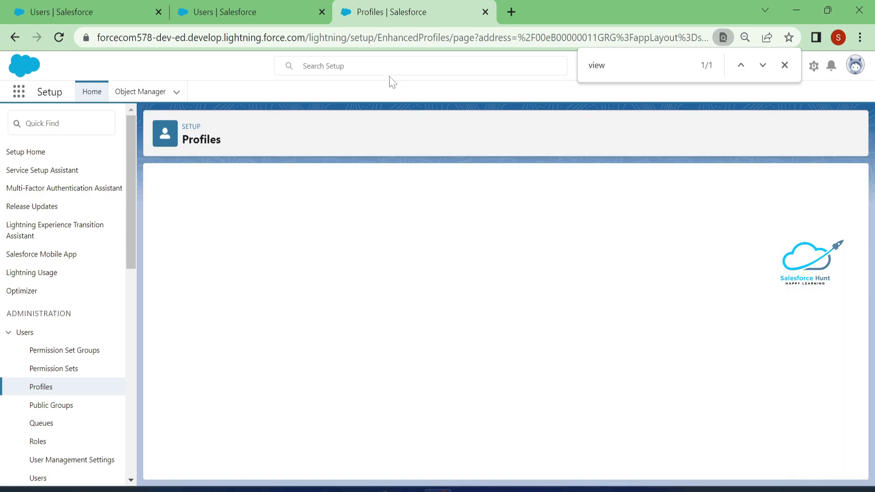
- Log in as the sales user, confirm Setup is absent, log out, and return to the profile
click(253, 11)
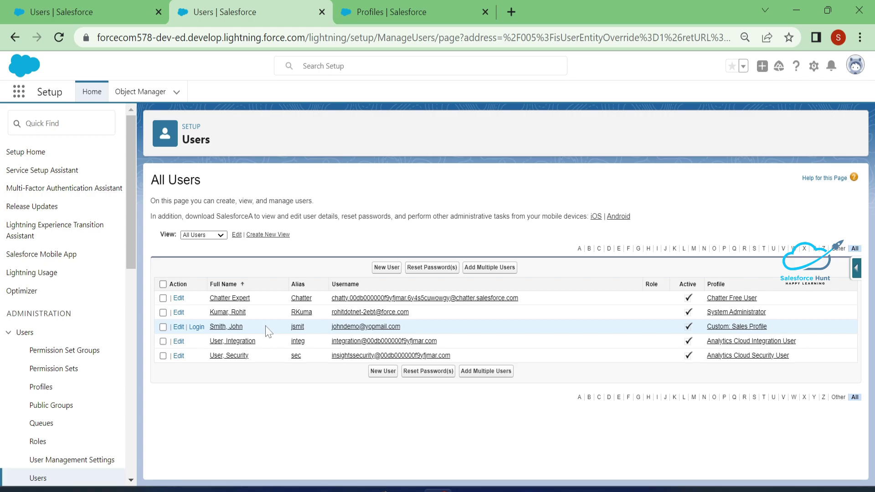
click(197, 327)
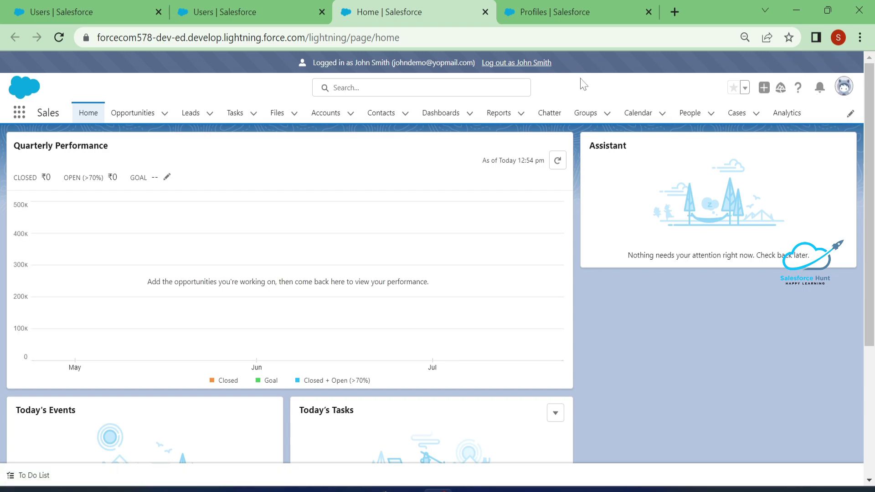
click(844, 86)
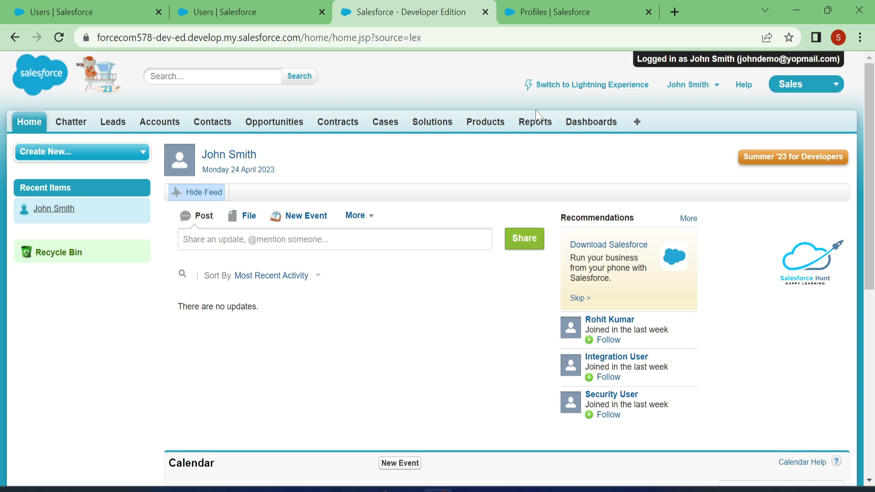
click(688, 84)
click(606, 179)
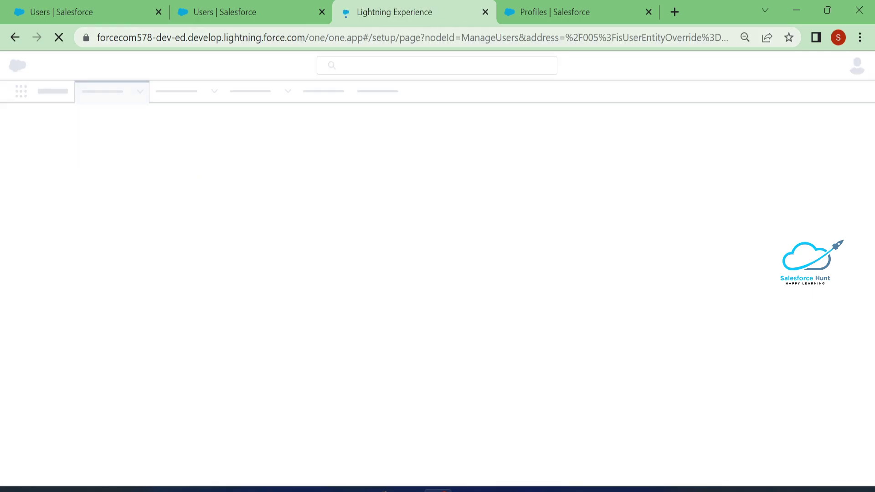
click(539, 9)
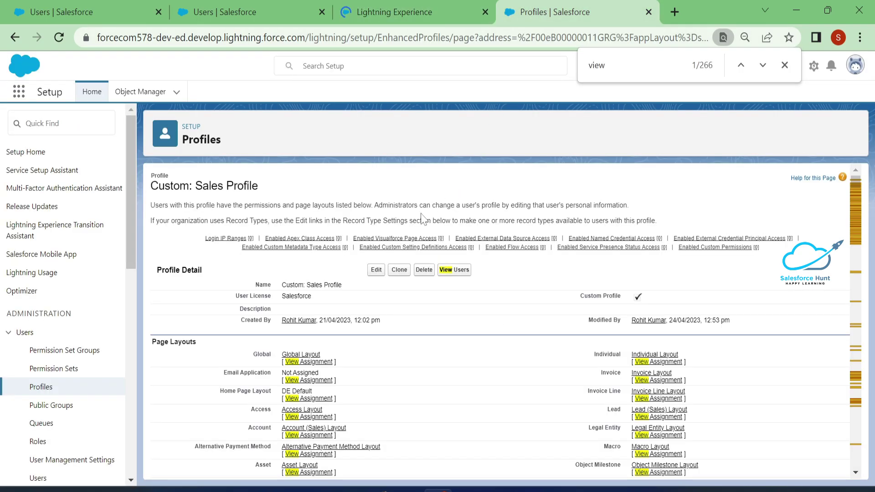
- Re-check View Setup and Configuration on the Custom: Sales Profile, save, and go back to Users
click(376, 271)
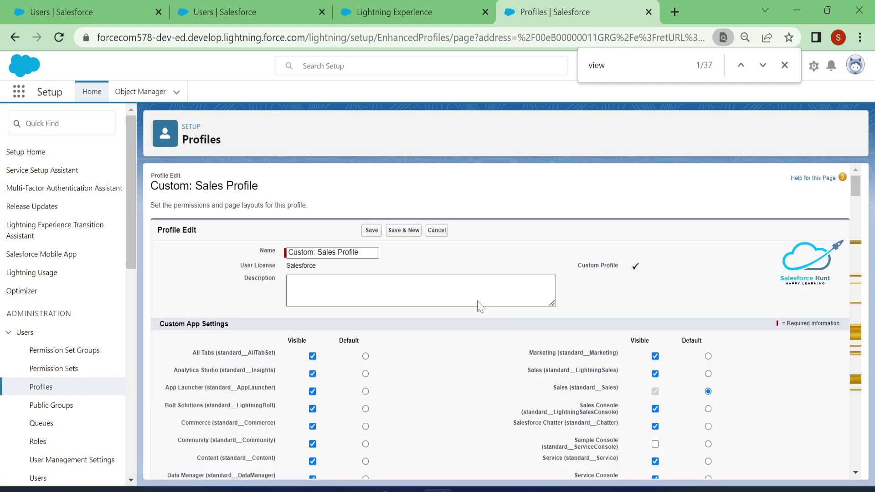
key(ctrl+f)
key(Return)
key(Return)
key(Return)
key(Return)
key(Return)
key(Return)
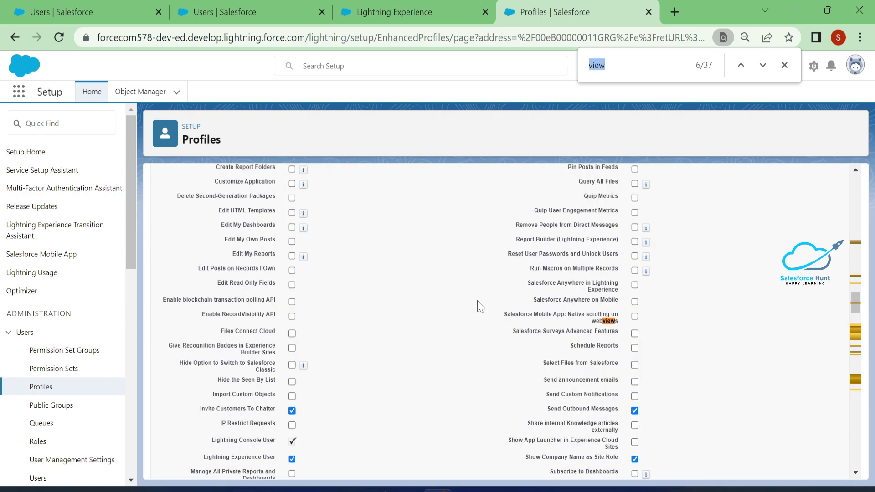
key(Return)
scroll(612, 442, down, 5)
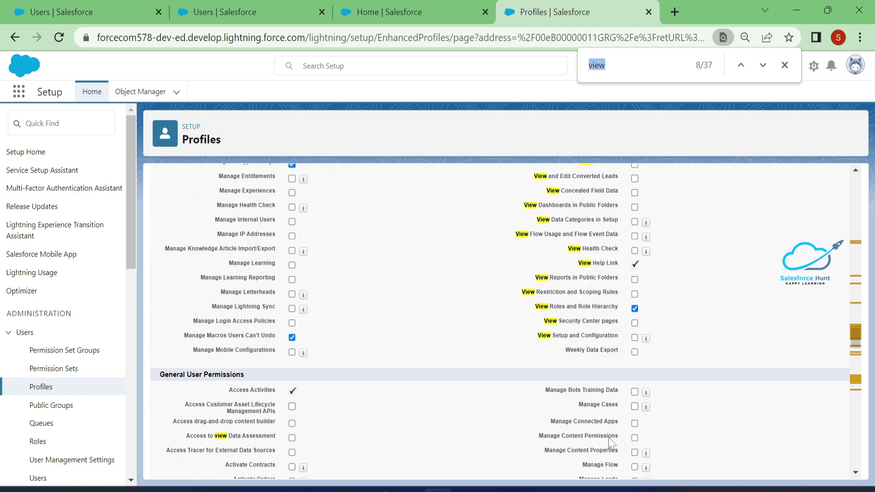
click(634, 338)
scroll(678, 306, up, 20)
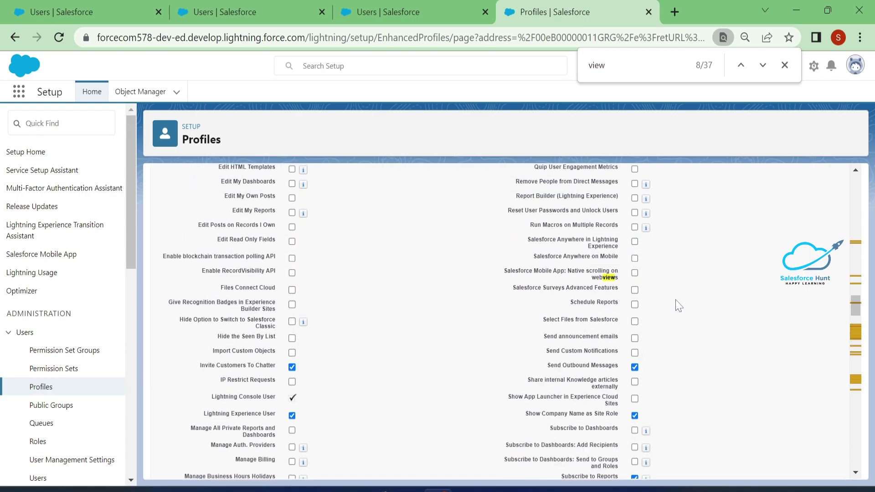
click(372, 230)
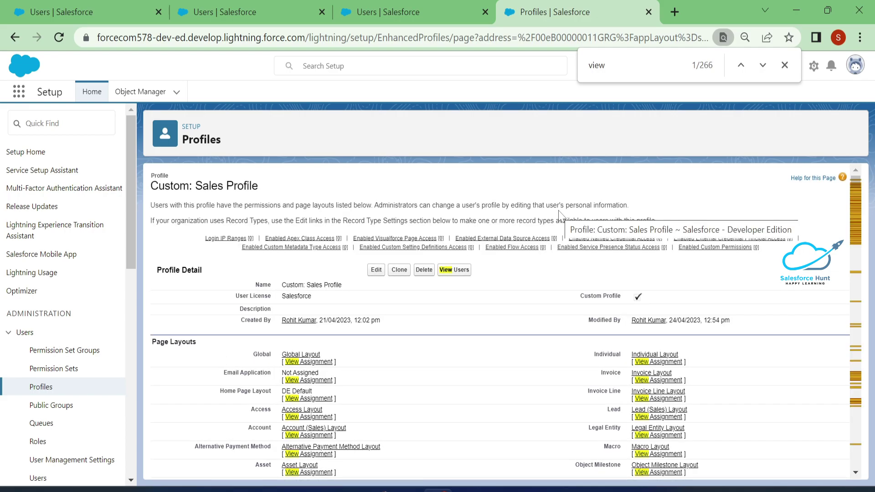
click(376, 12)
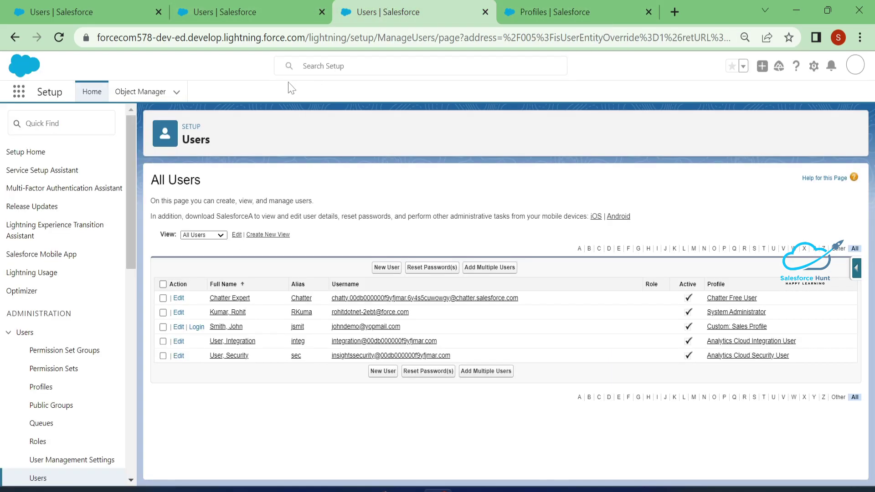
- Log in as the sales user and confirm Setup now appears in the gear menu
click(197, 327)
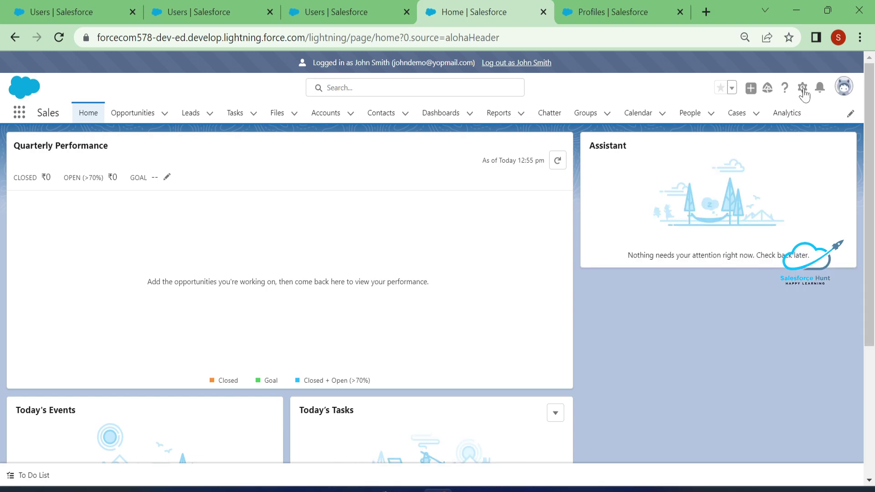
click(802, 88)
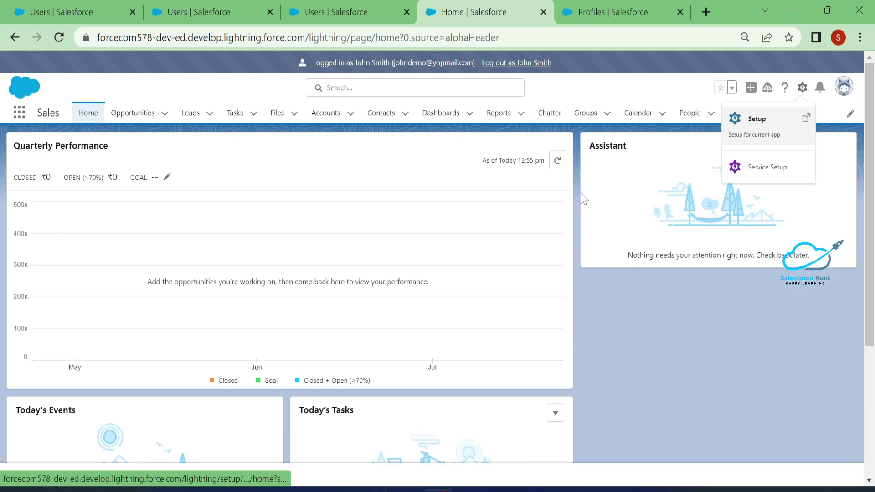
click(682, 303)
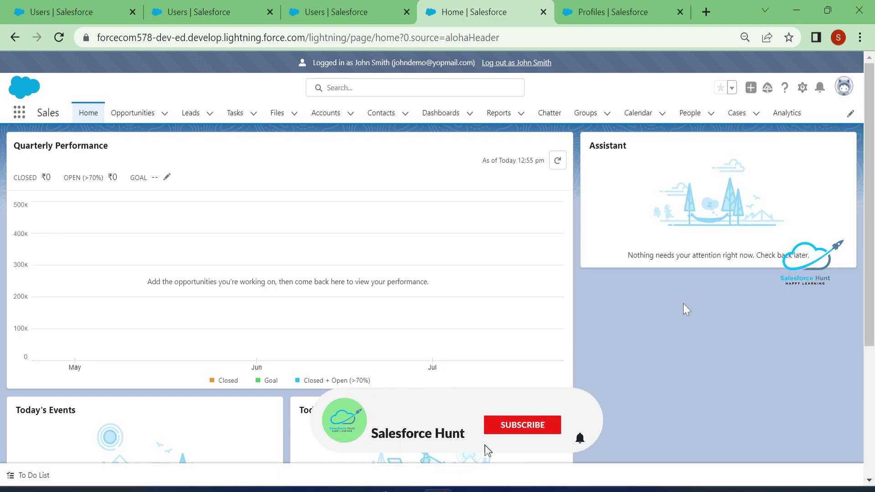